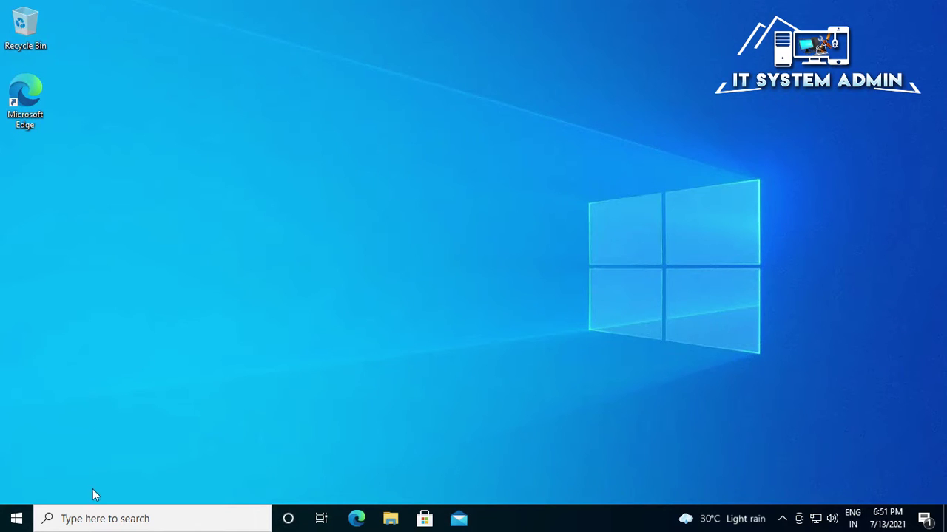
- Search for 'services' and launch Services as administrator
click(95, 521)
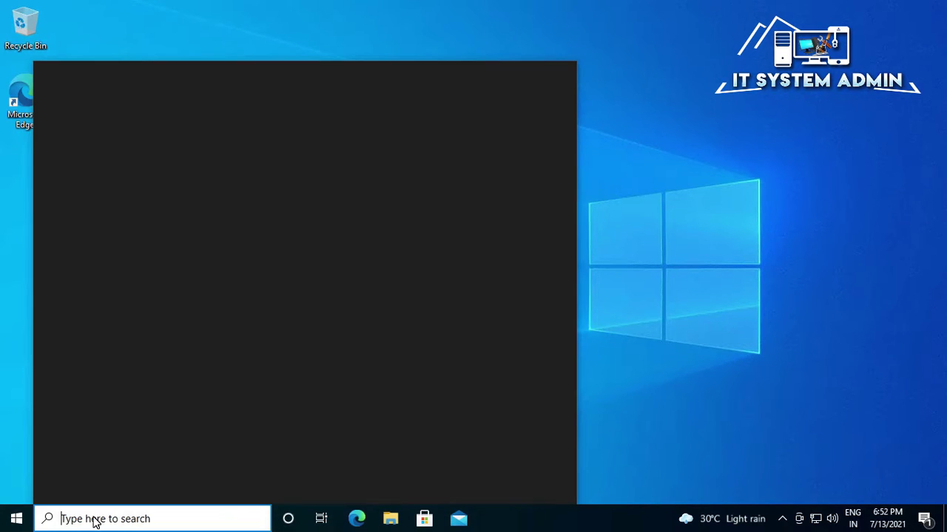
text(ser)
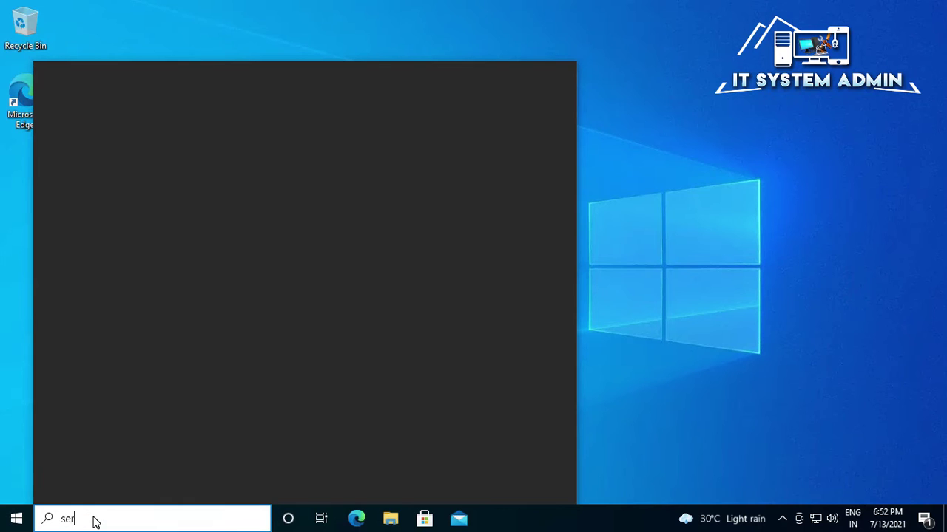
text(vic)
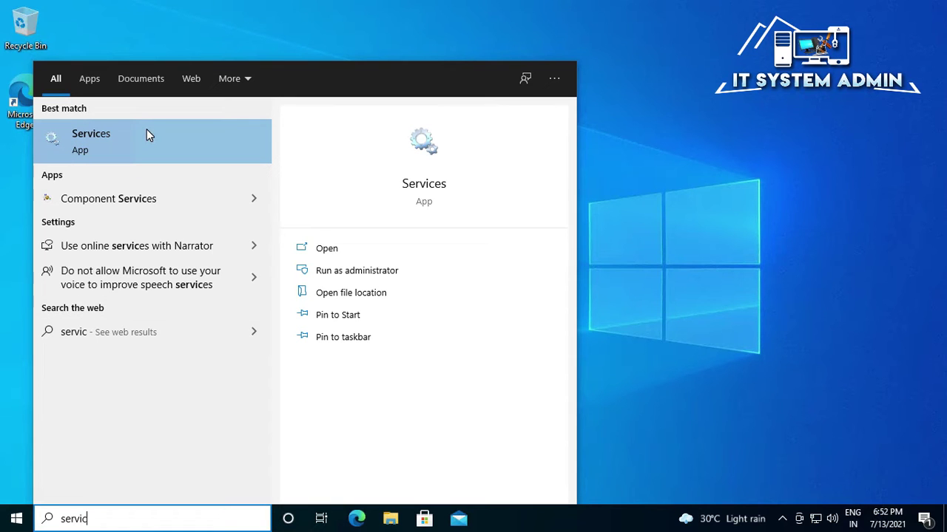
right_click(109, 136)
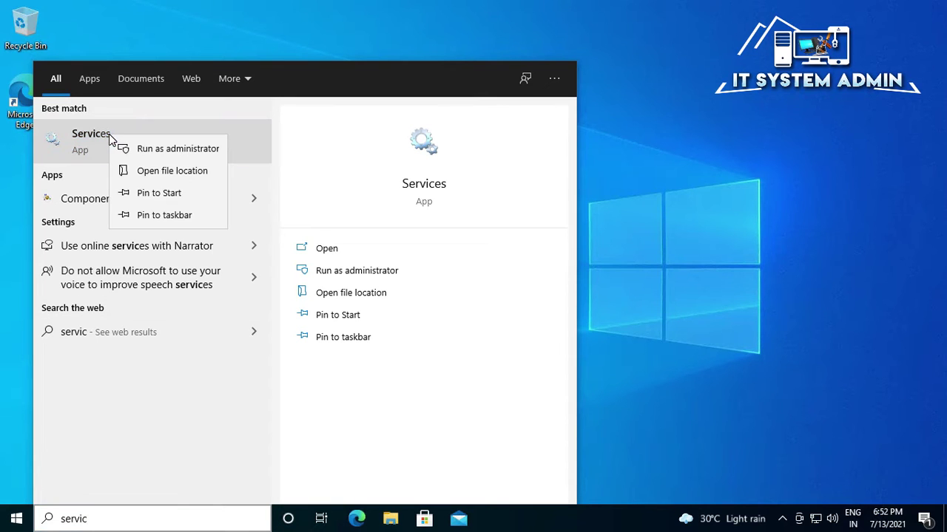
click(191, 148)
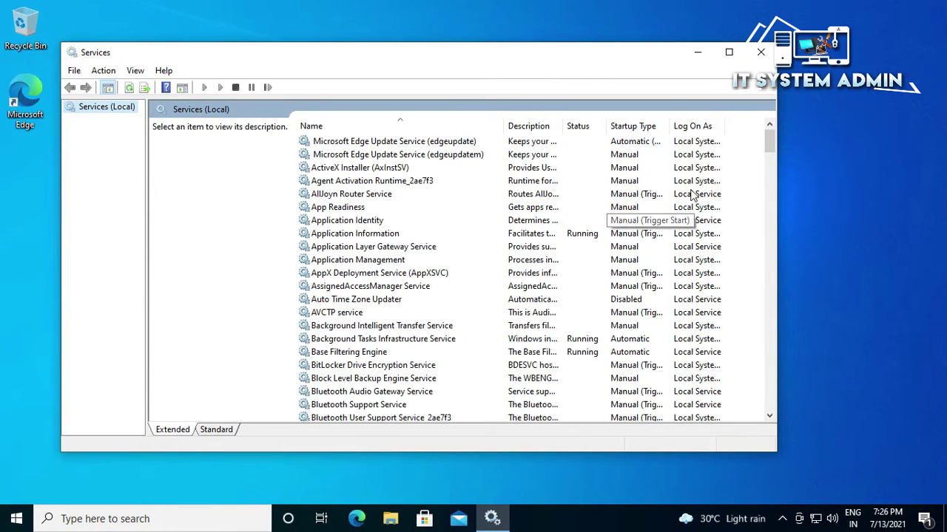
- Scroll the services list and select Windows Media Player Network Sharing Service
drag(769, 142, 783, 378)
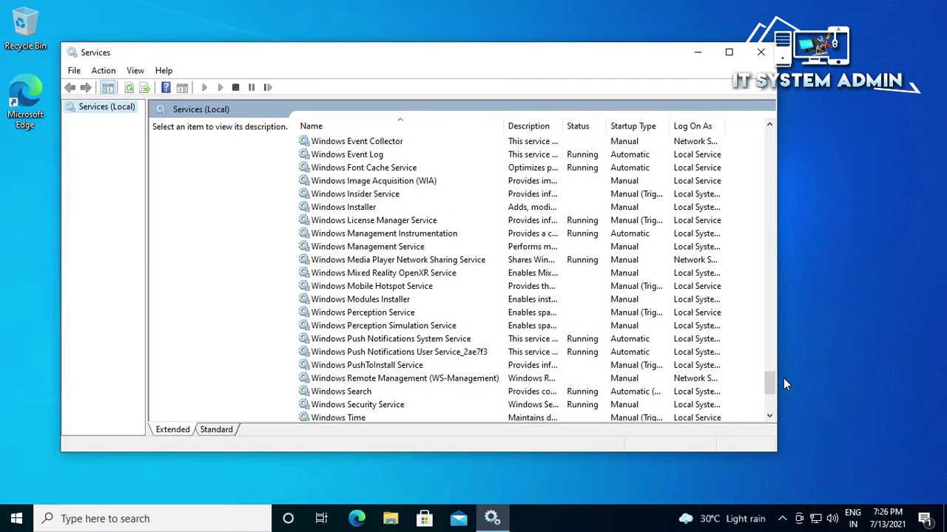
click(392, 262)
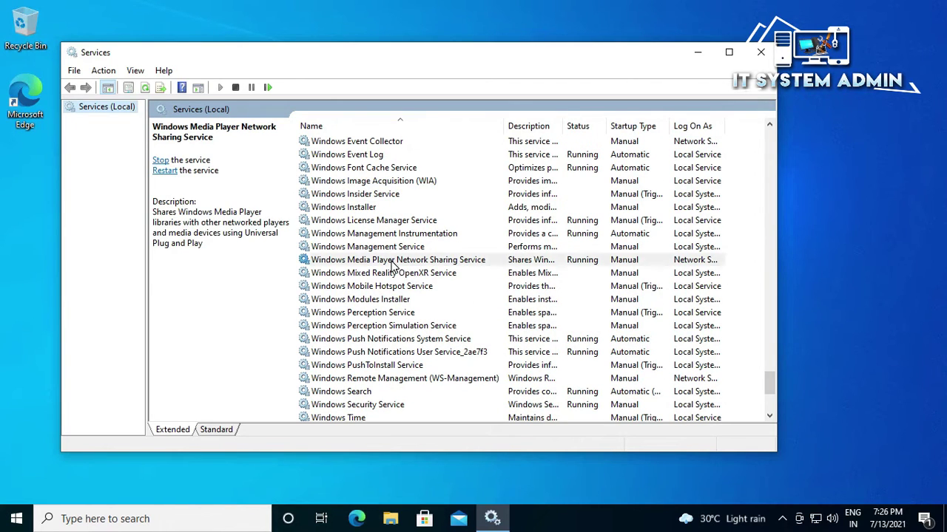
click(392, 266)
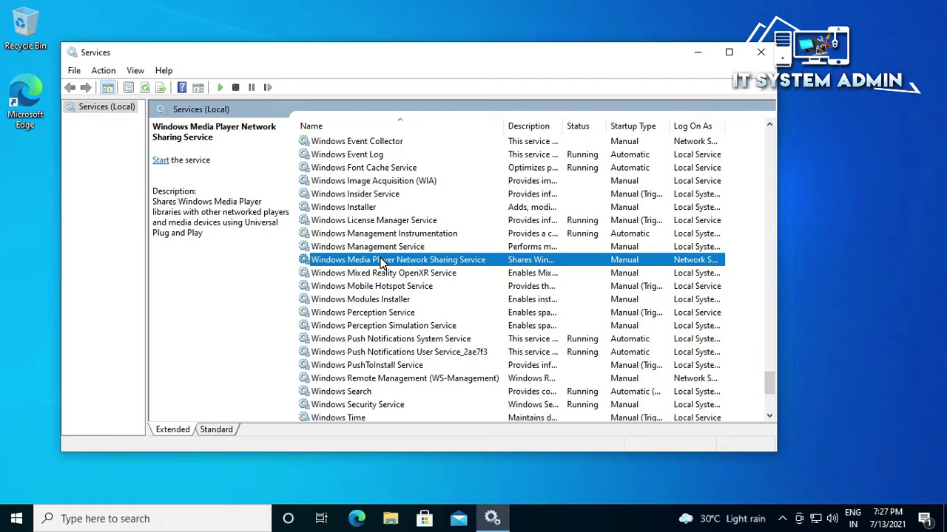
- Start the Windows Media Player Network Sharing Service, keeping Manual startup, and apply the properties
right_click(382, 263)
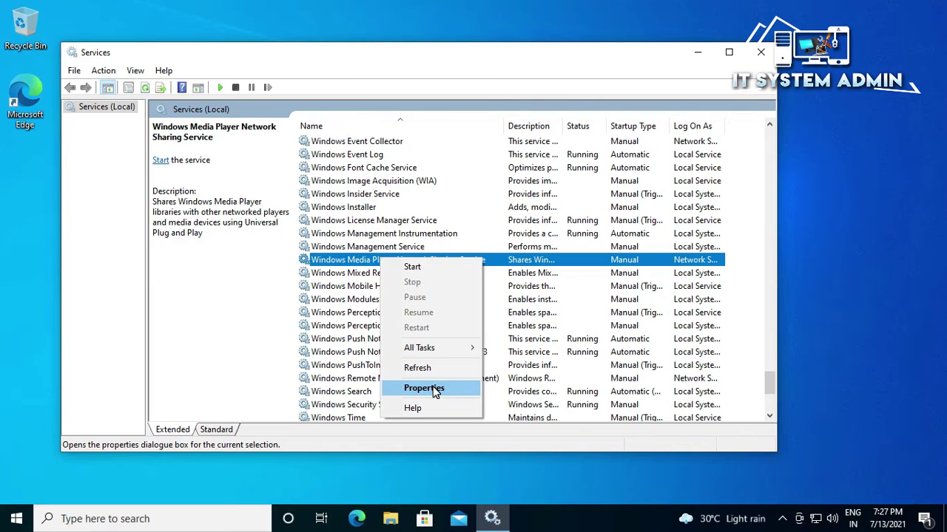
click(434, 389)
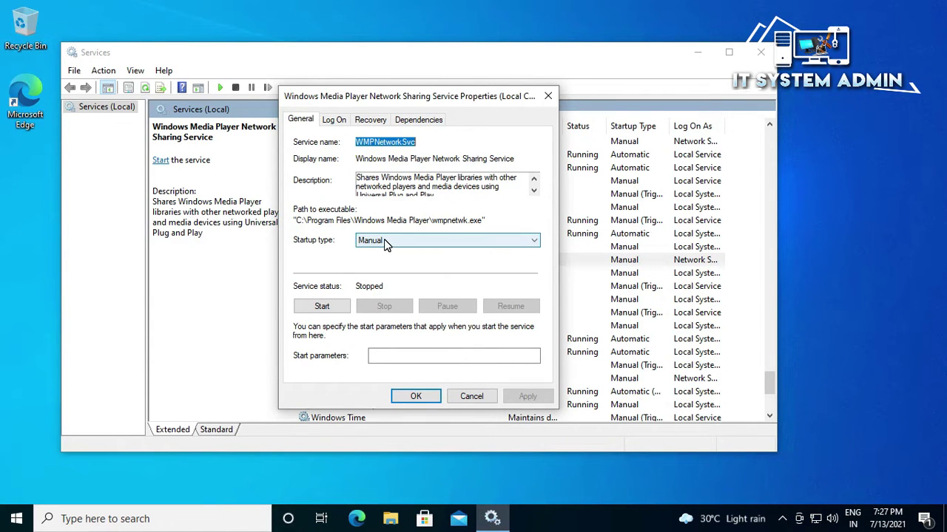
click(383, 241)
click(384, 274)
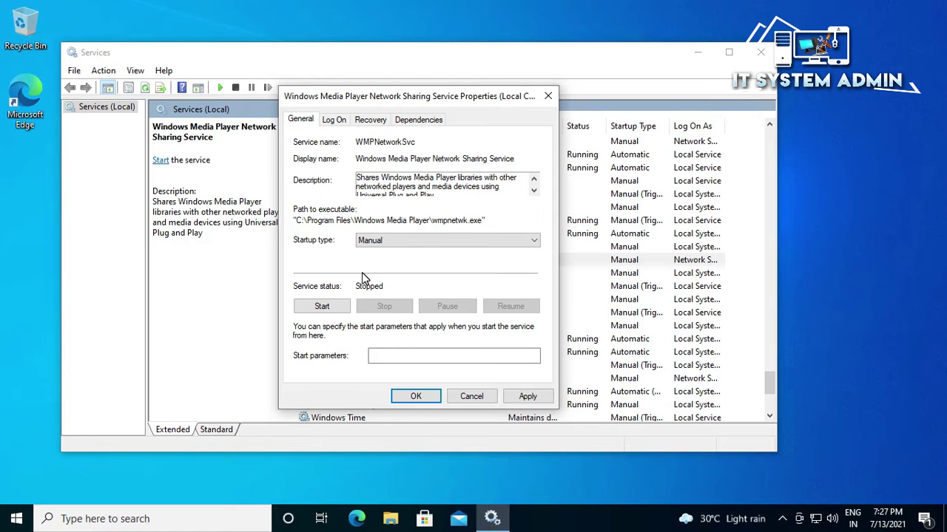
click(330, 307)
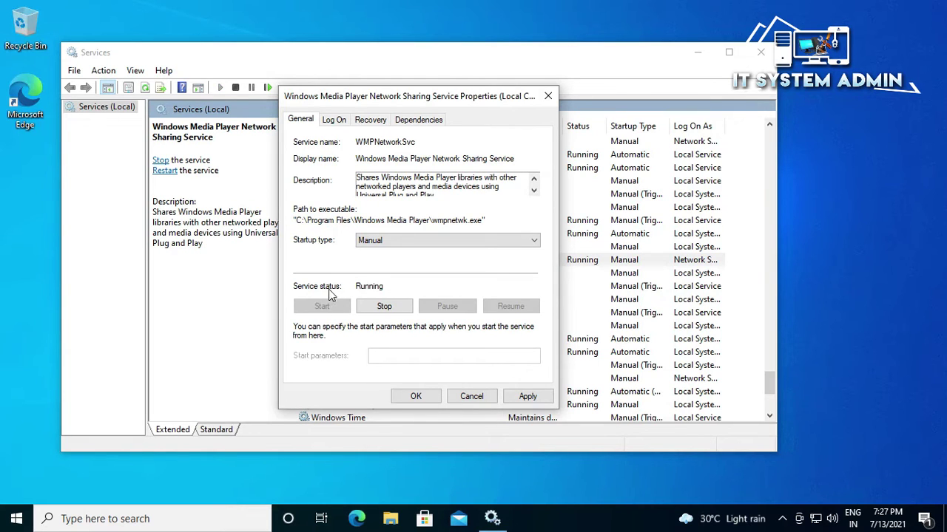
click(528, 396)
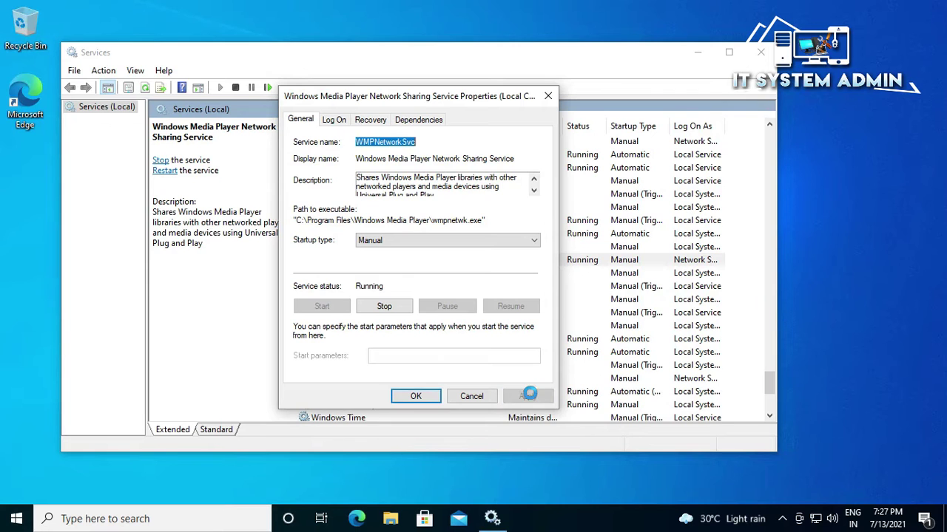
click(428, 397)
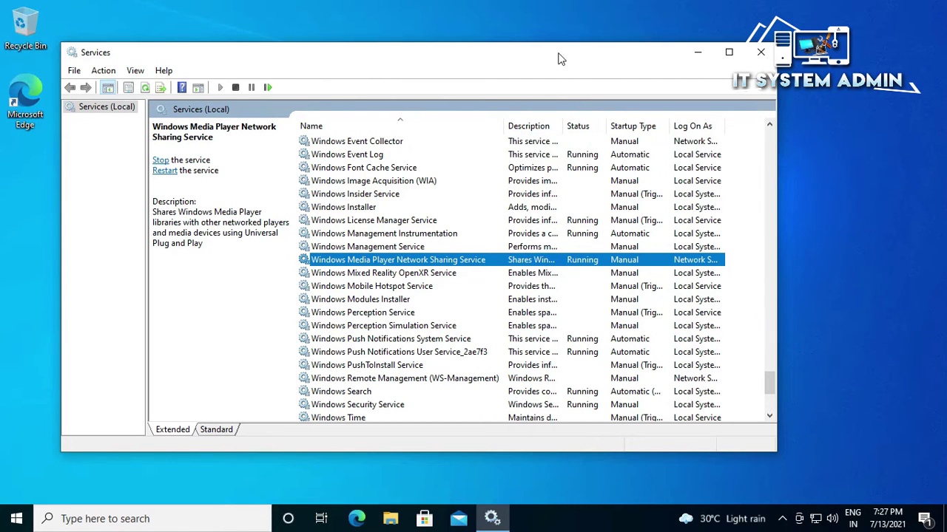
- Close Services and open Control Panel from the search panel
click(750, 49)
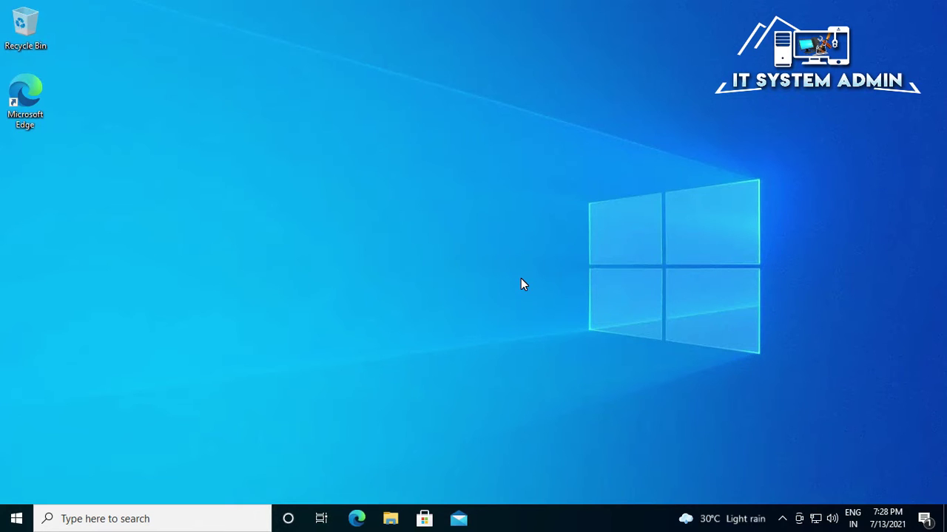
click(135, 519)
text(con)
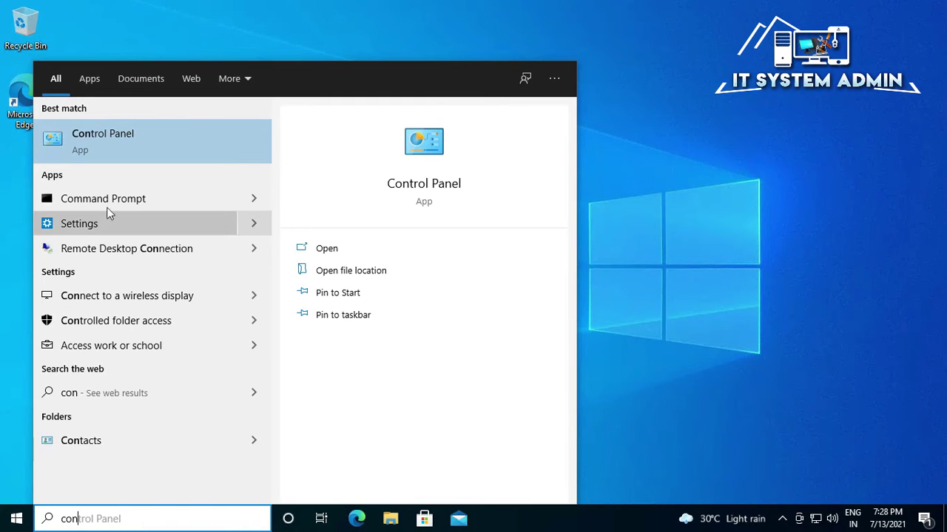
click(165, 144)
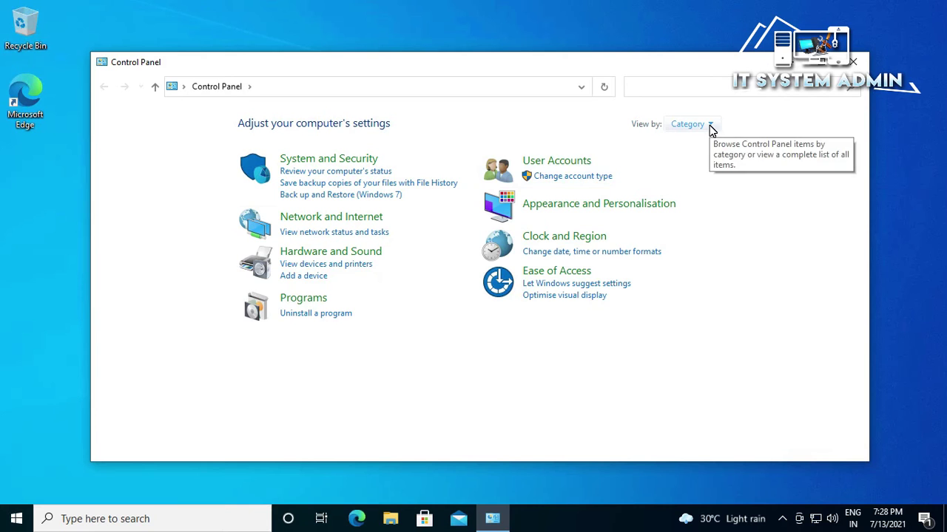
- Switch Control Panel to Large icons view and go to Troubleshooting
click(710, 125)
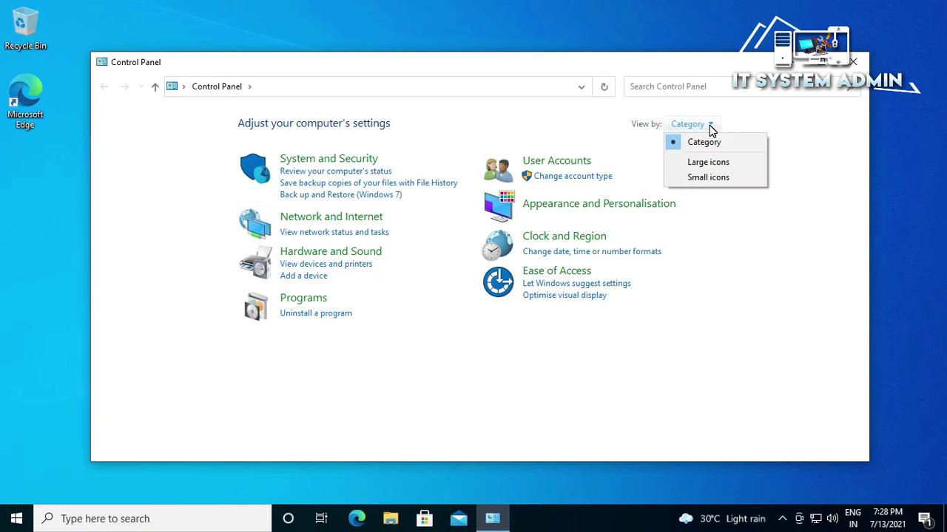
click(709, 162)
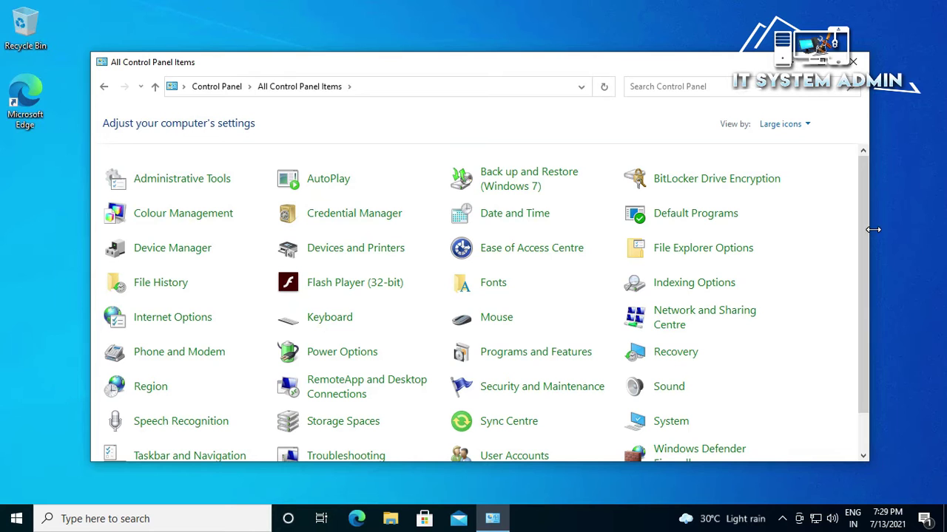
drag(866, 227, 862, 292)
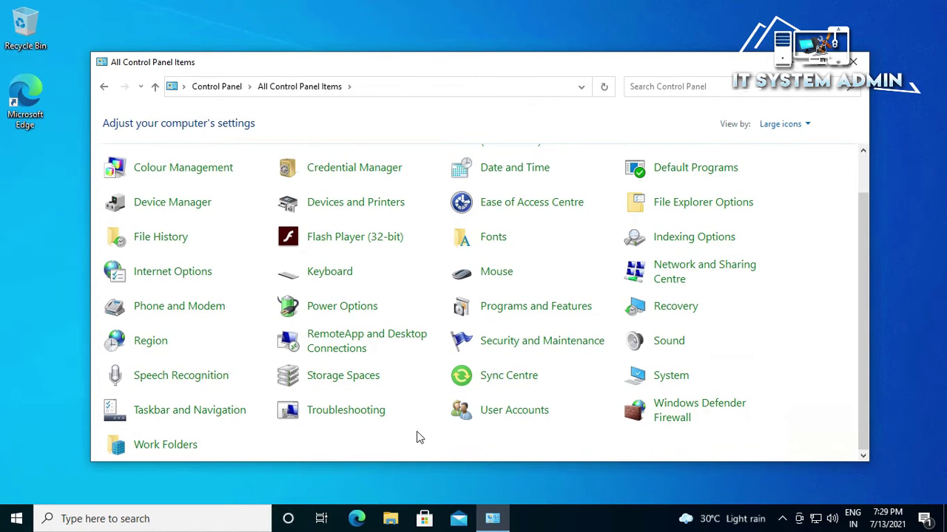
click(370, 418)
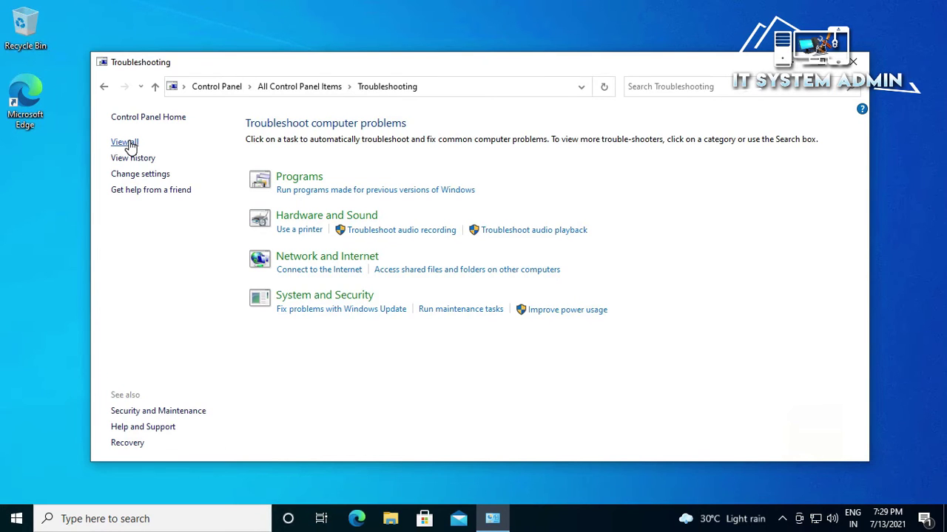
- Run the Windows Media Player Library troubleshooter from View all and apply its library fix
click(124, 142)
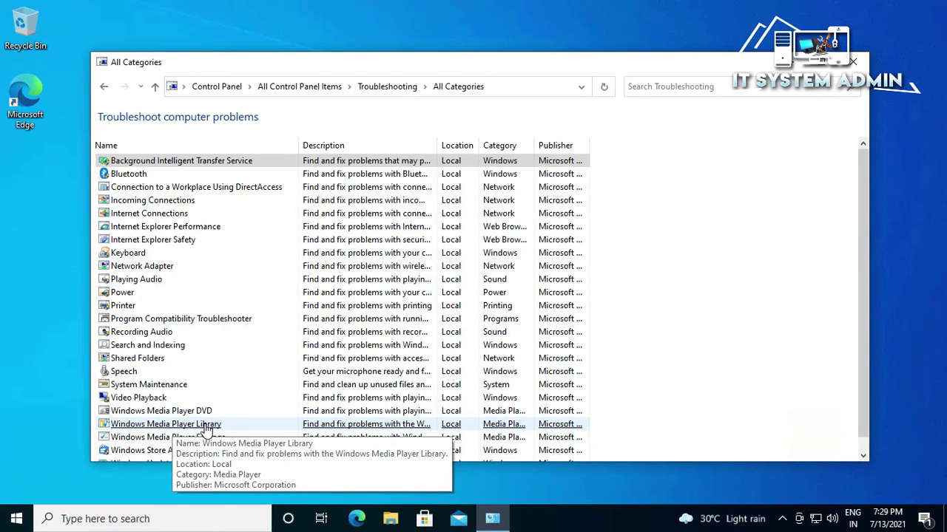
click(208, 431)
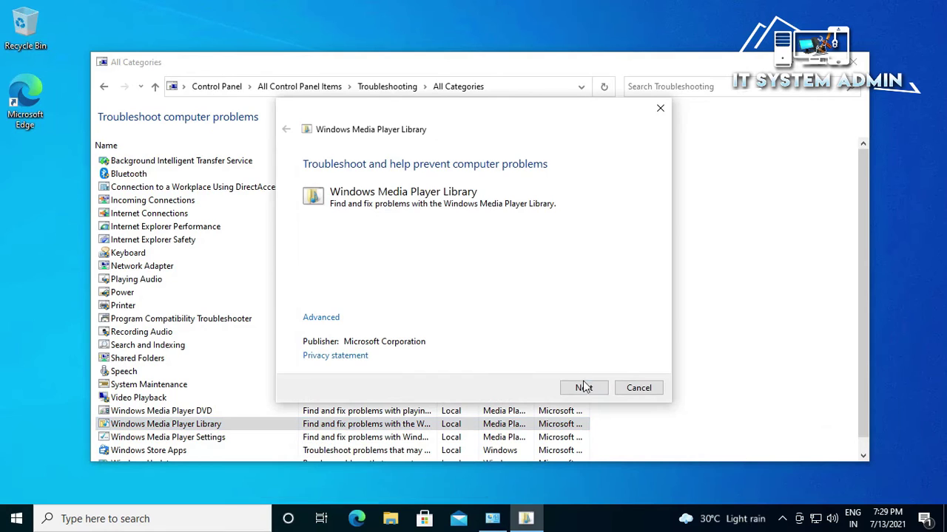
click(584, 389)
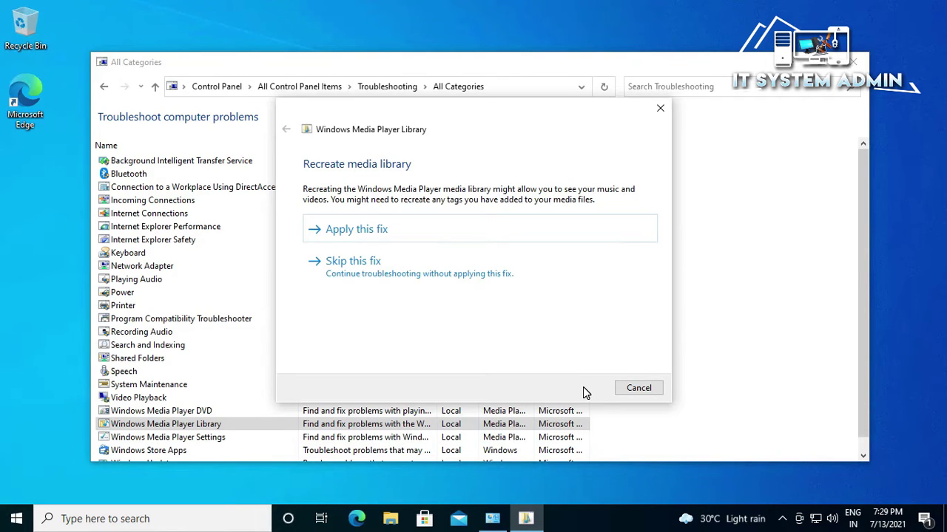
click(380, 230)
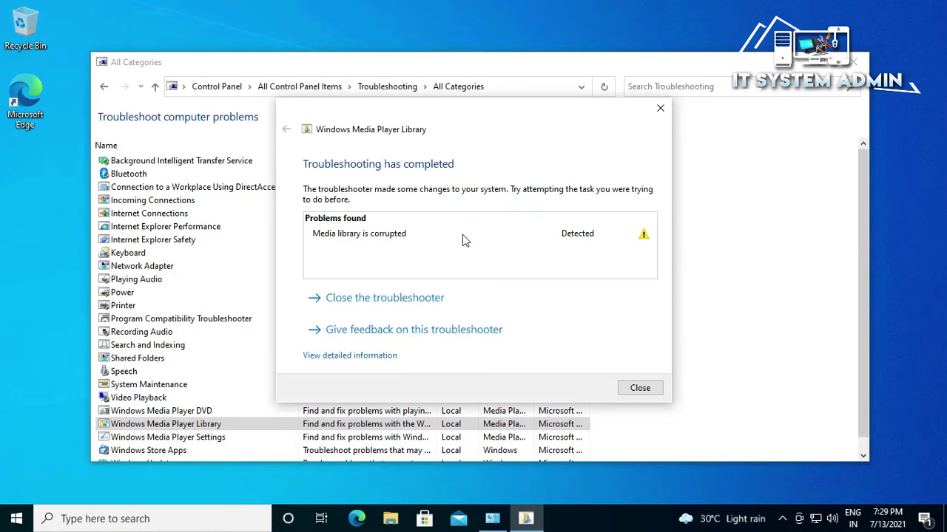
click(638, 390)
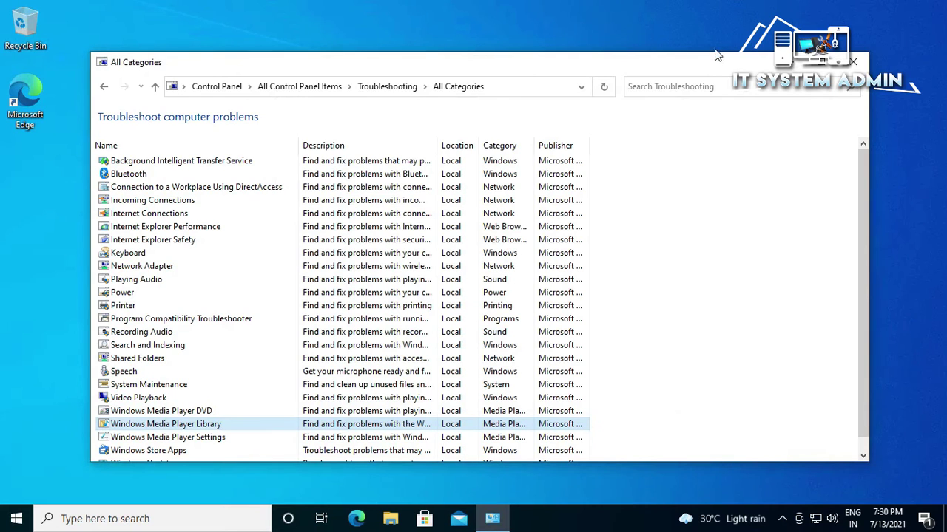
- Close the troubleshooting window and load google.com in Edge
click(852, 63)
click(358, 519)
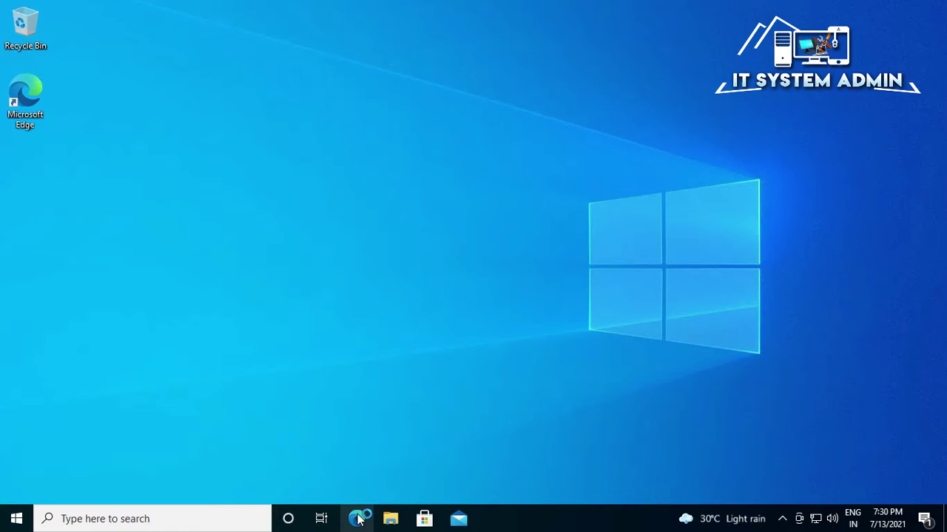
text(google.com)
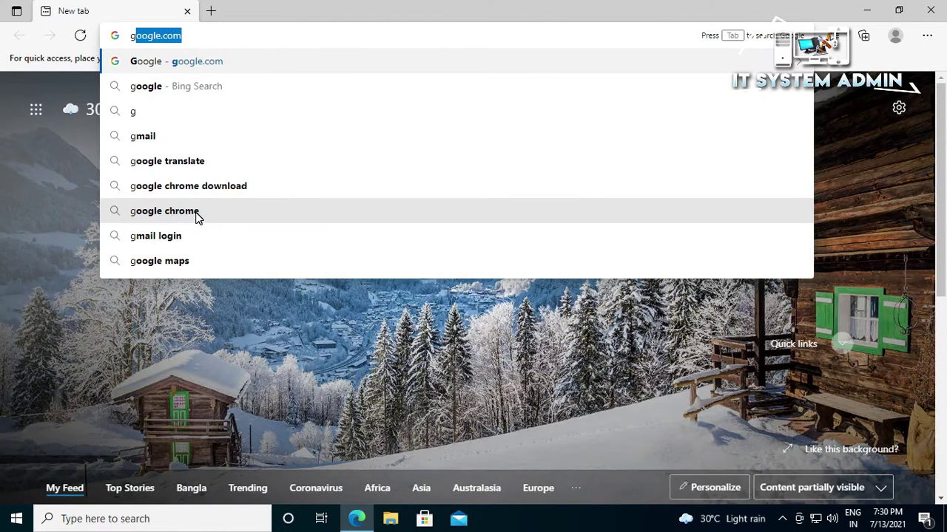
key(Right)
key(Return)
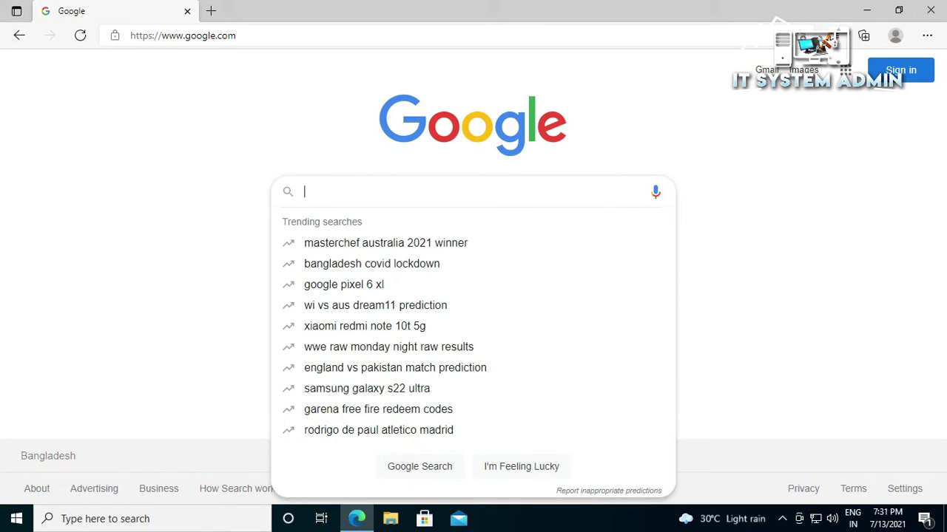
- Search Google for 'media player codec pack' using the suggestion
text(Medi)
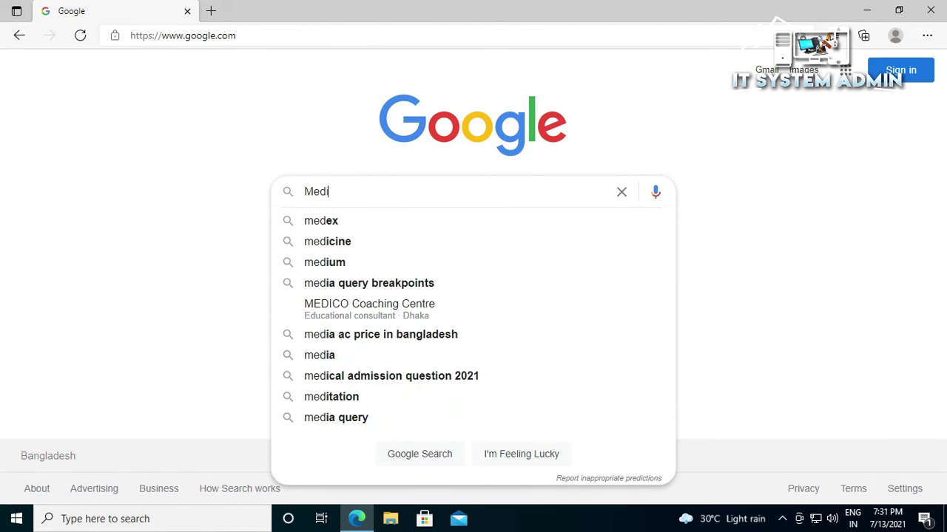
text(a)
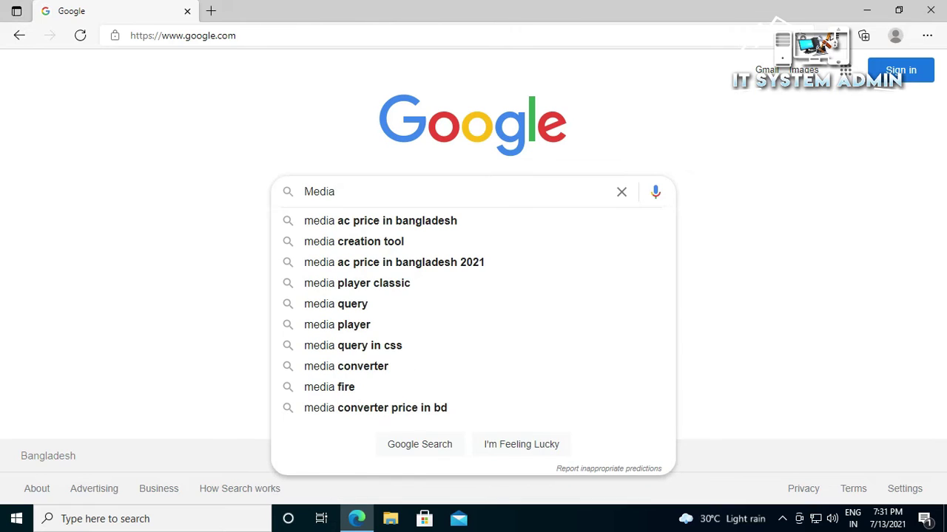
text( P)
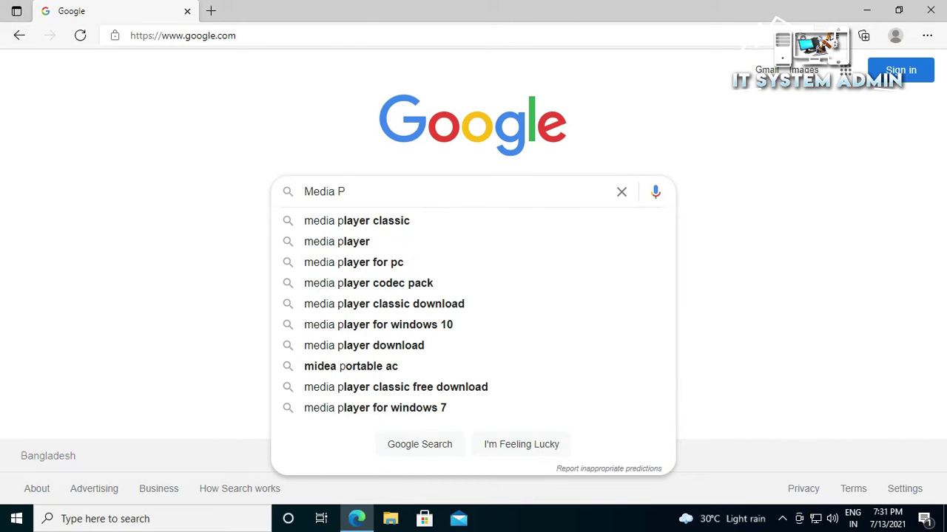
text(la)
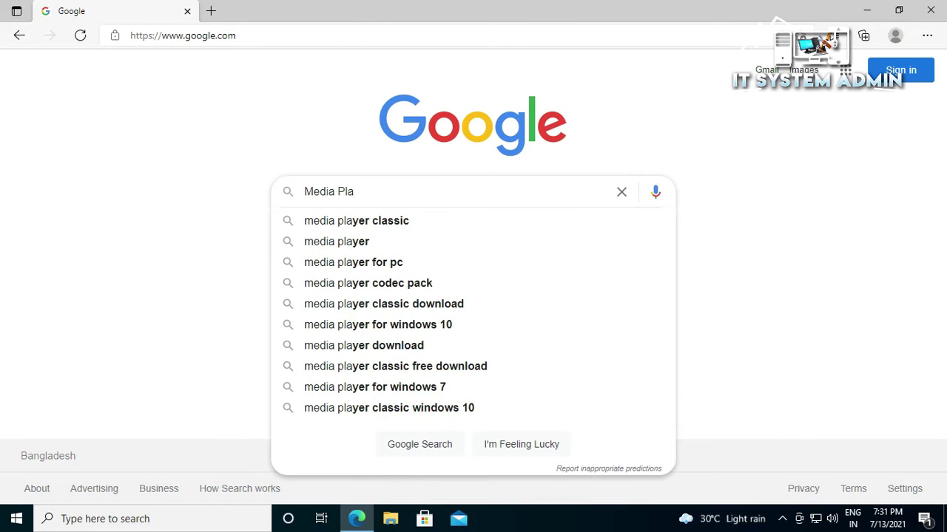
text(yer)
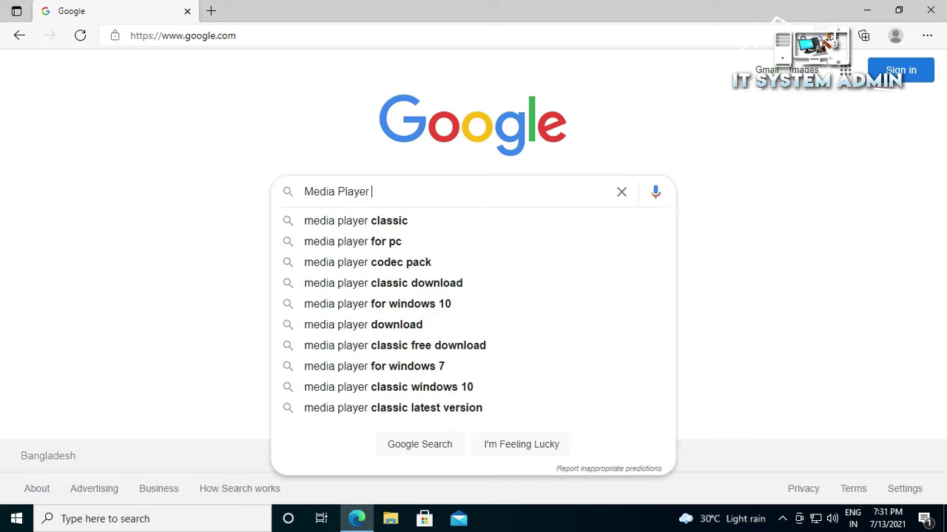
text( co)
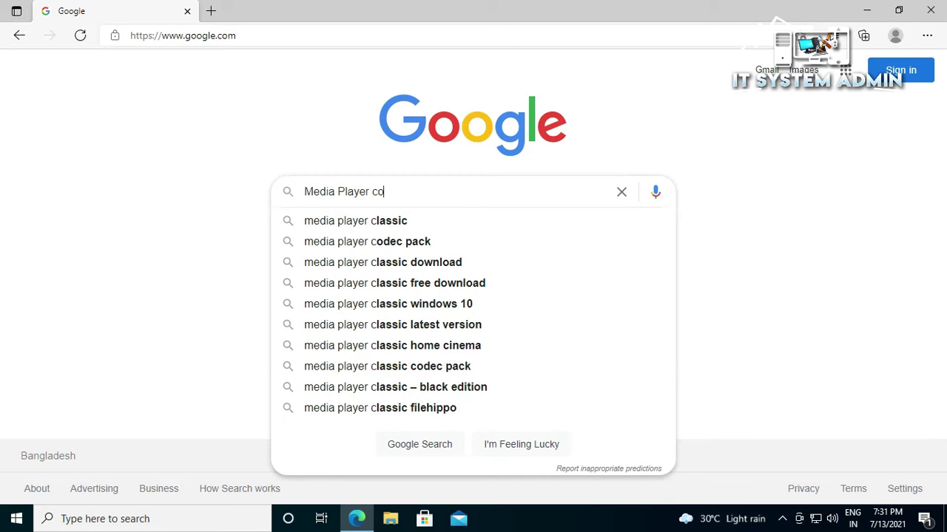
text(dec)
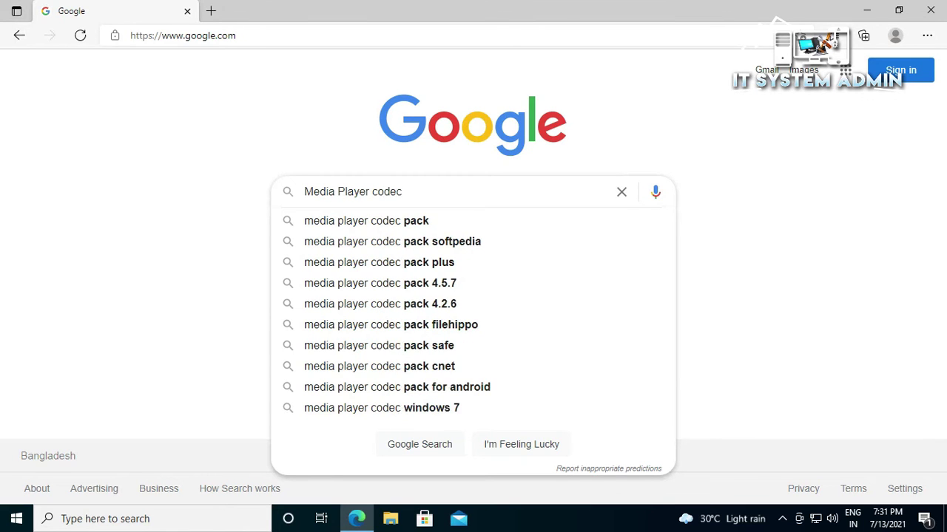
key(Down)
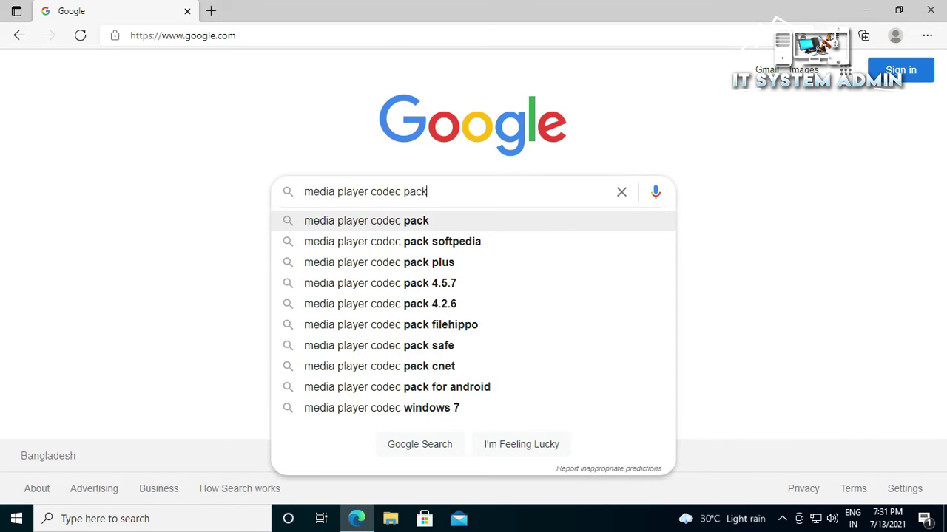
key(Return)
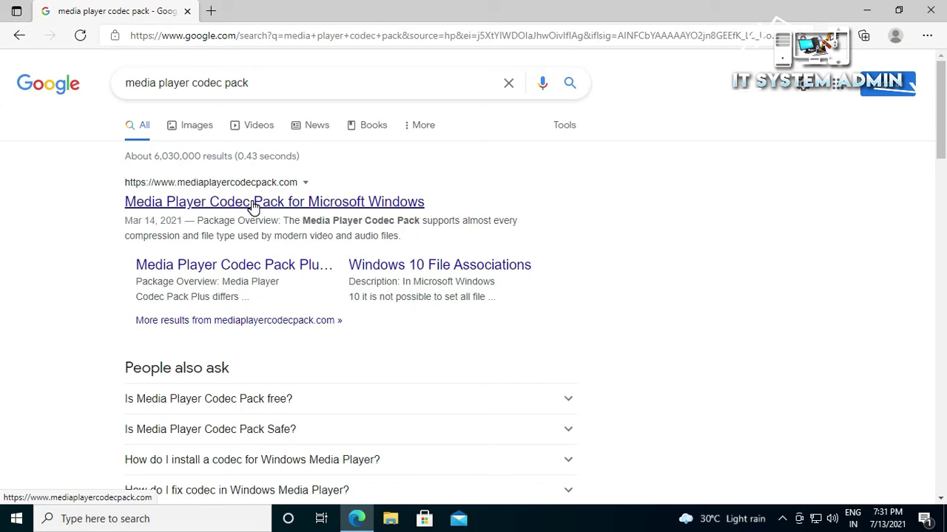
- Open the Media Player Codec Pack site in a new tab and dismiss its cookie notice
right_click(253, 207)
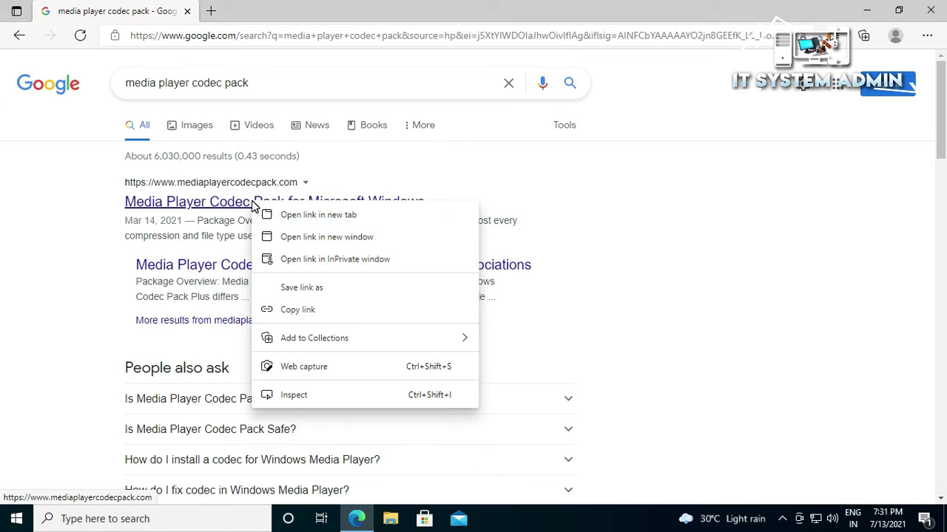
click(298, 216)
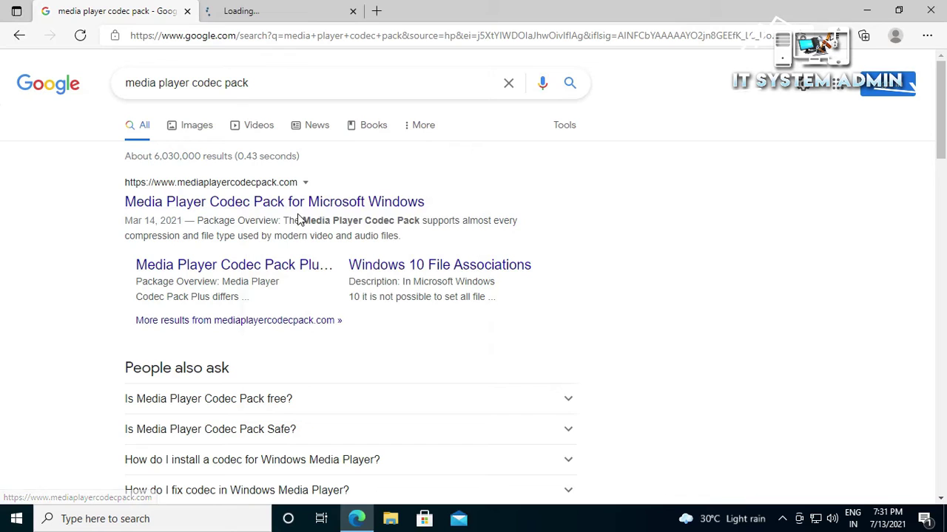
click(222, 13)
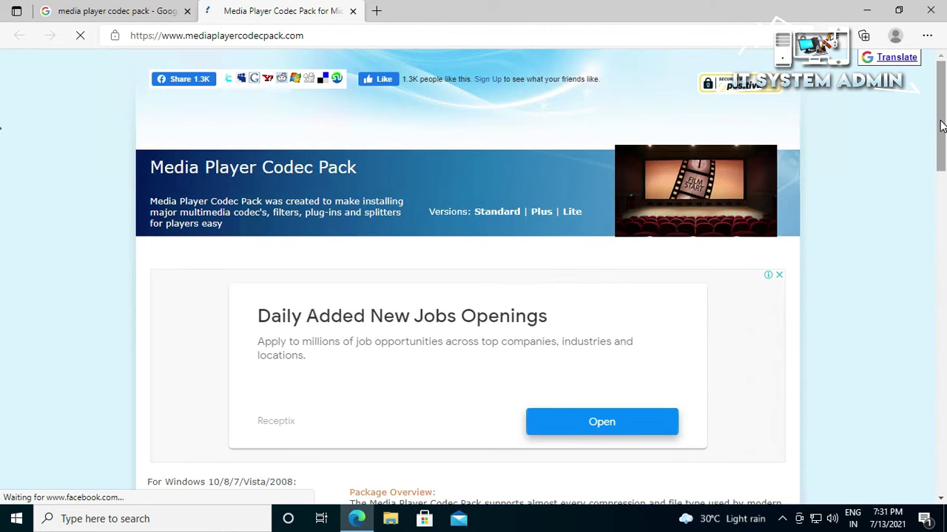
drag(940, 127, 941, 201)
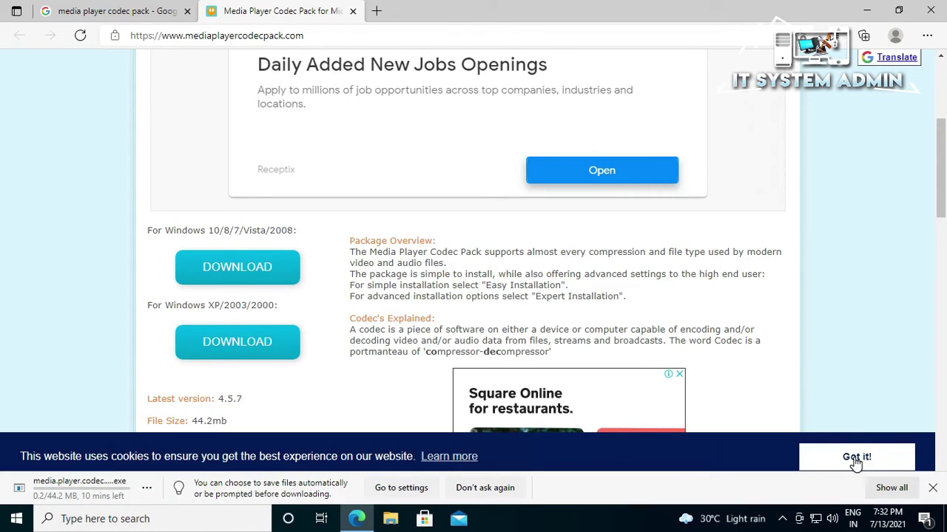
click(855, 458)
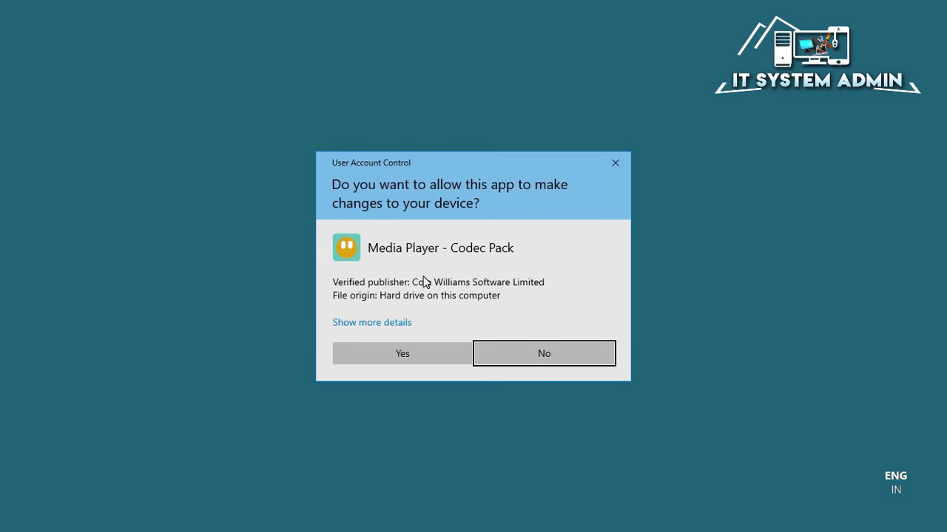
- Install the codec pack via Easy Installation with default components, declining the file association guide
click(403, 357)
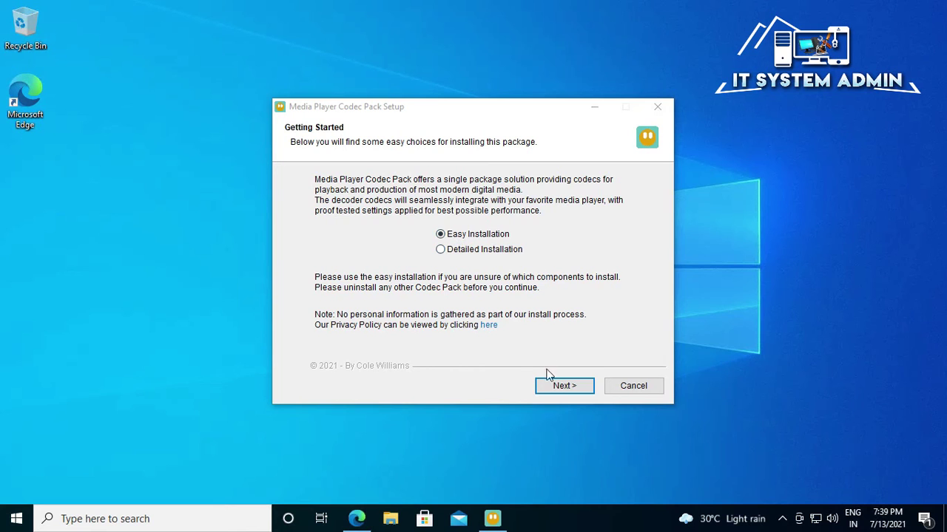
click(562, 386)
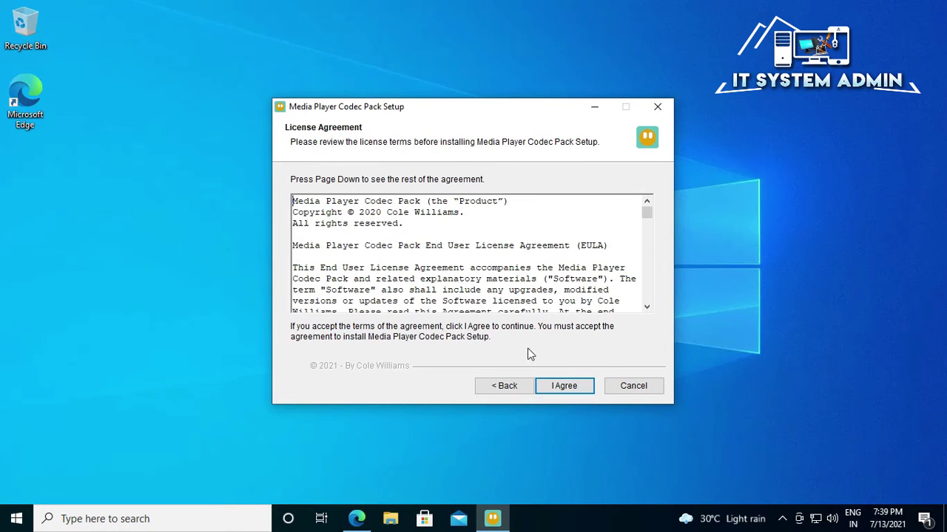
click(570, 392)
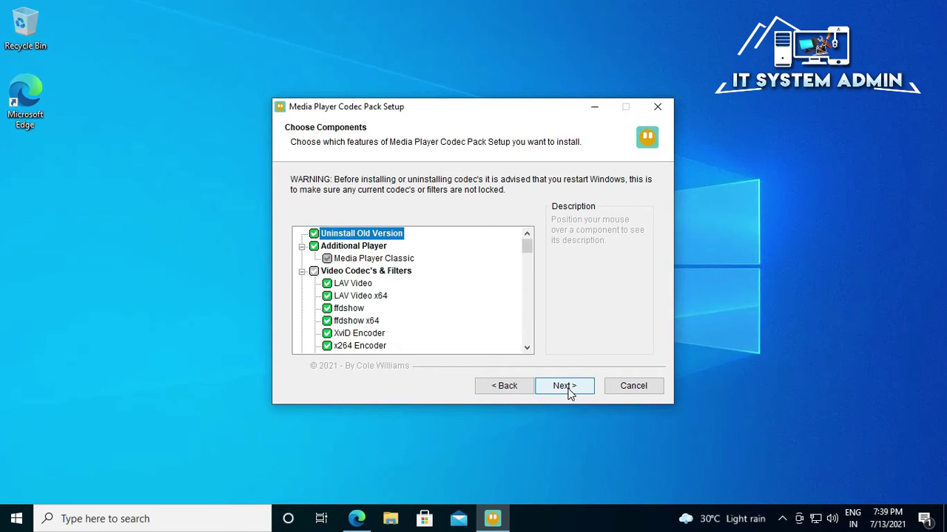
click(524, 266)
drag(525, 271, 526, 245)
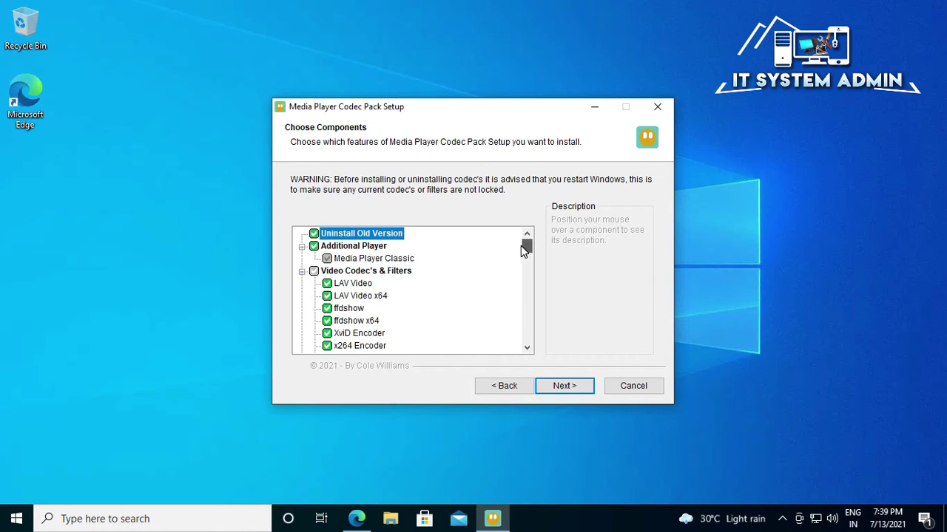
click(560, 392)
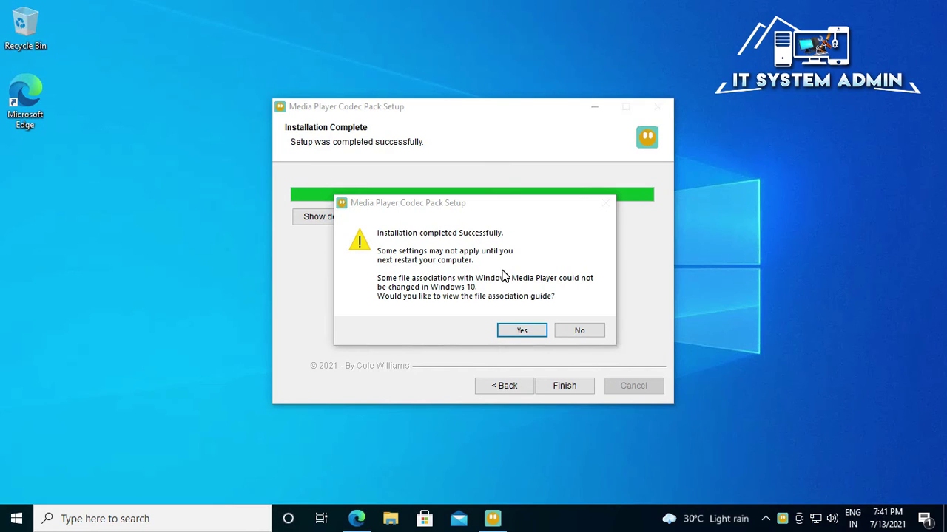
click(578, 332)
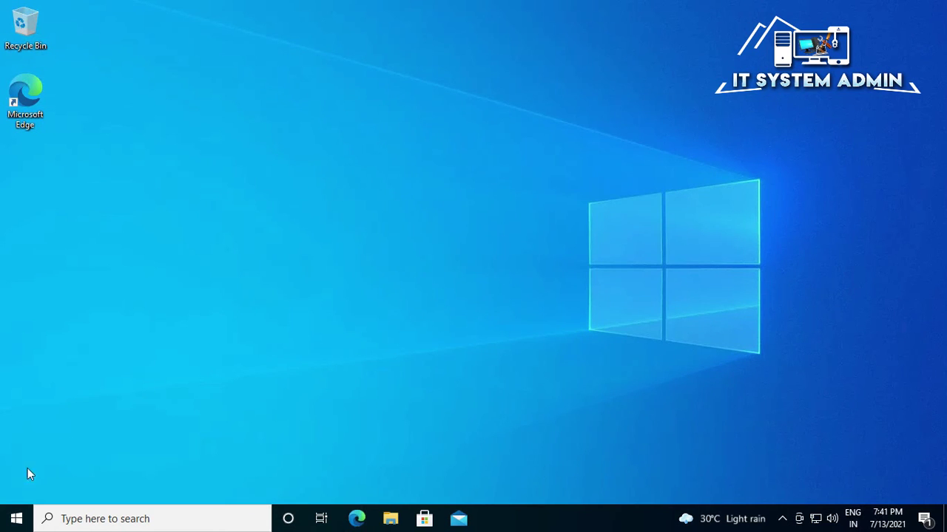
- Restart the PC from the Start menu's Power options
click(9, 522)
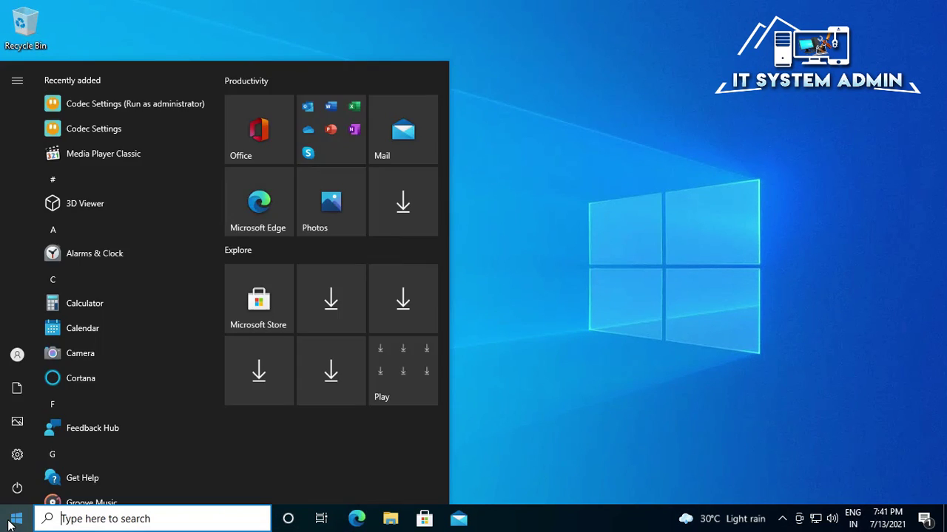
click(18, 491)
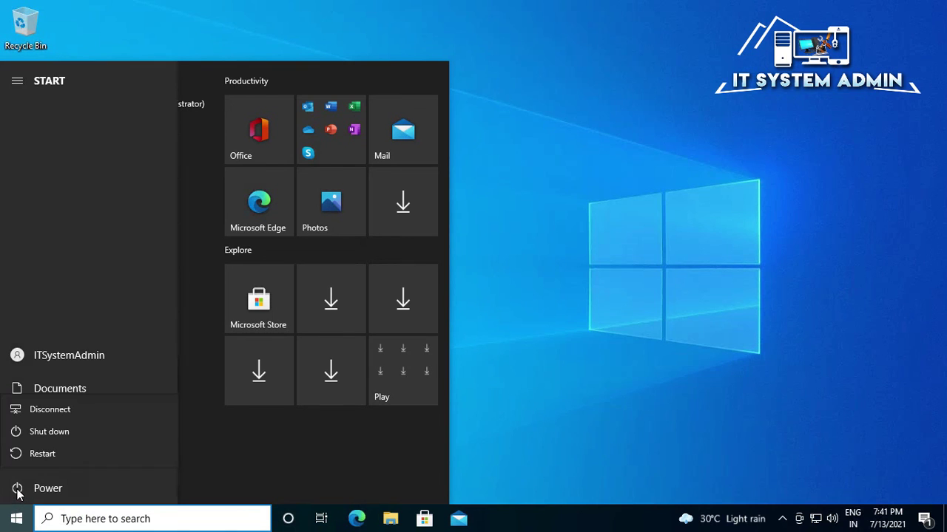
click(62, 451)
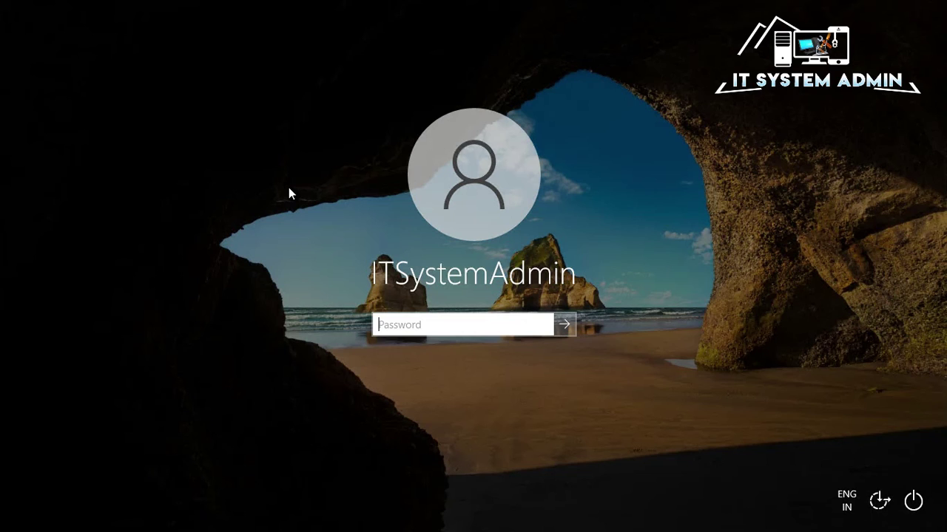
- Enter the account password at the sign-in screen and submit it
text(a*********)
key(Return)
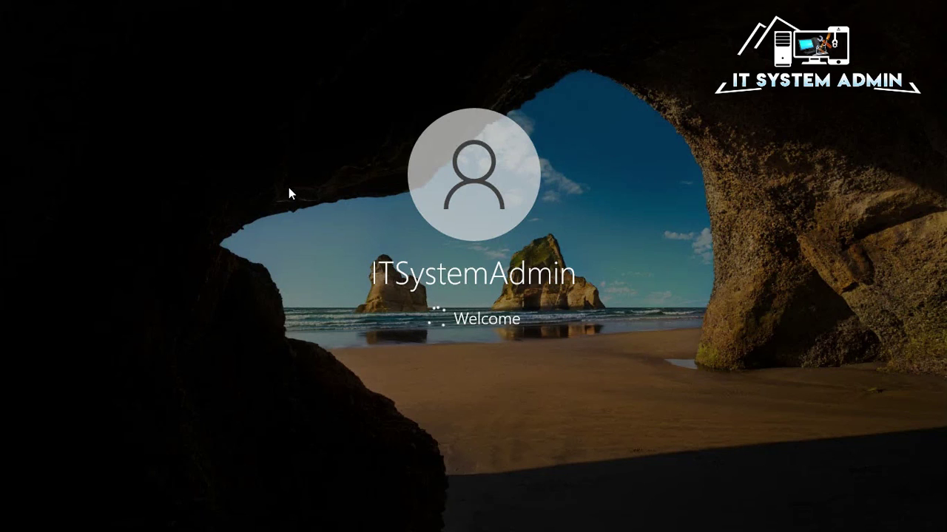